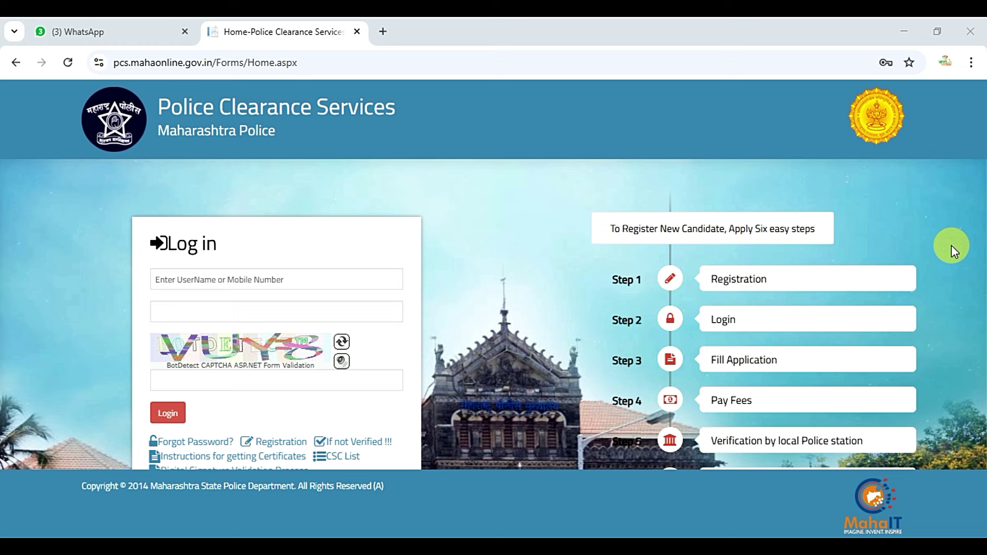
- Open the new applicant registration form from the Registration link under the Login box
double_click(802, 276)
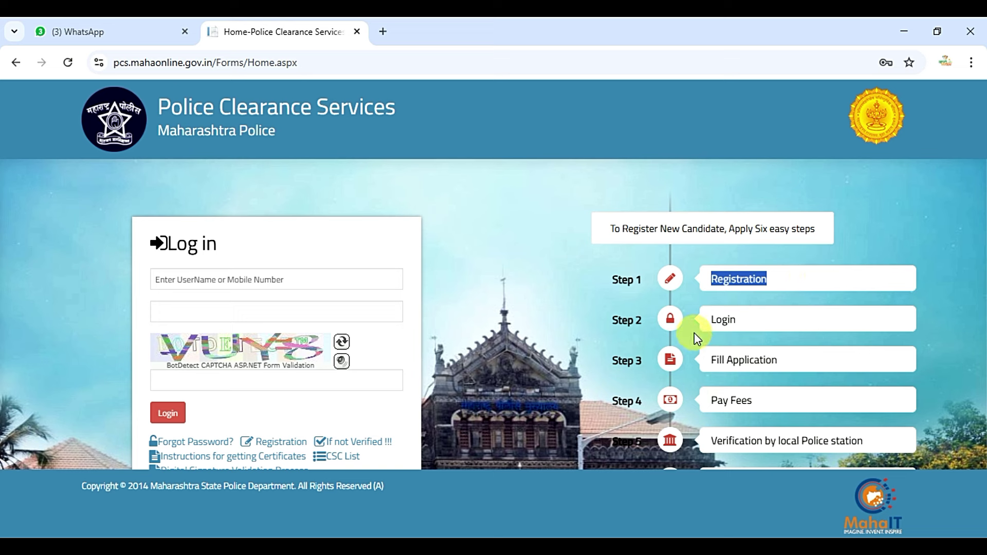
drag(712, 321, 761, 319)
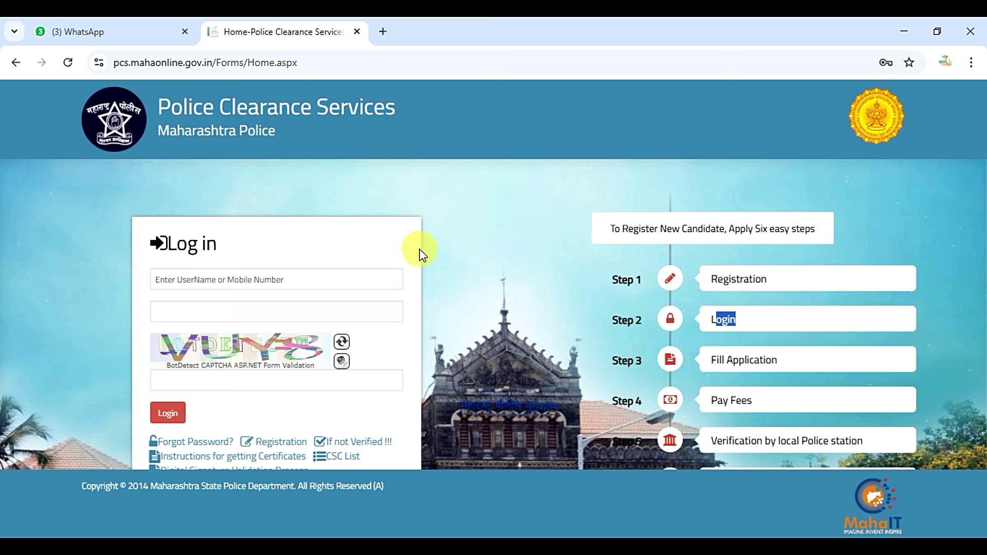
click(281, 442)
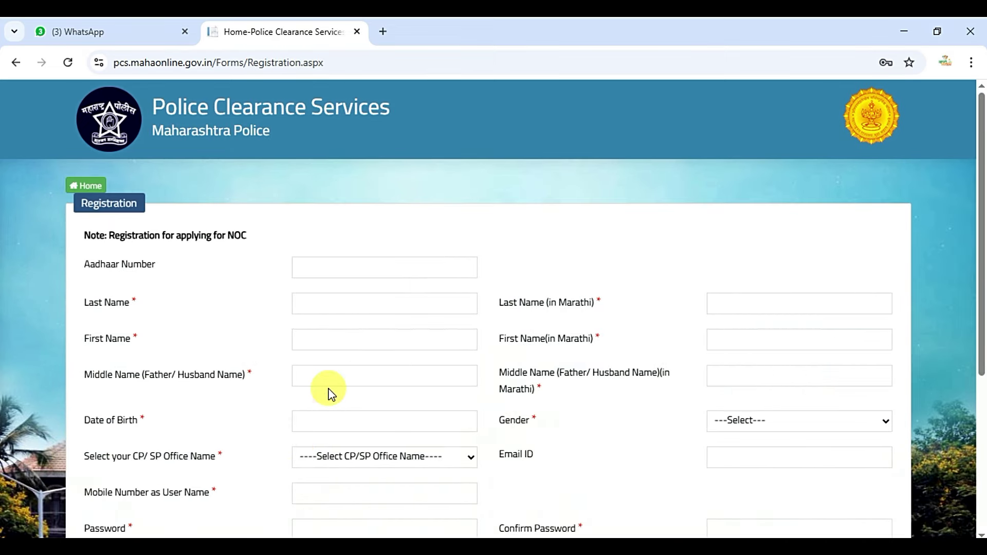
scroll(414, 339, down, 4)
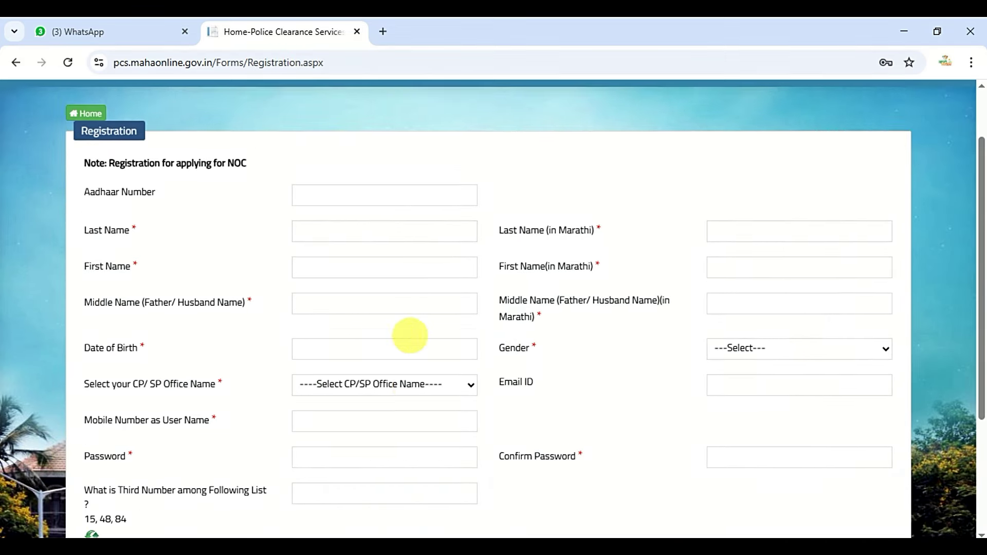
scroll(411, 341, up, 2)
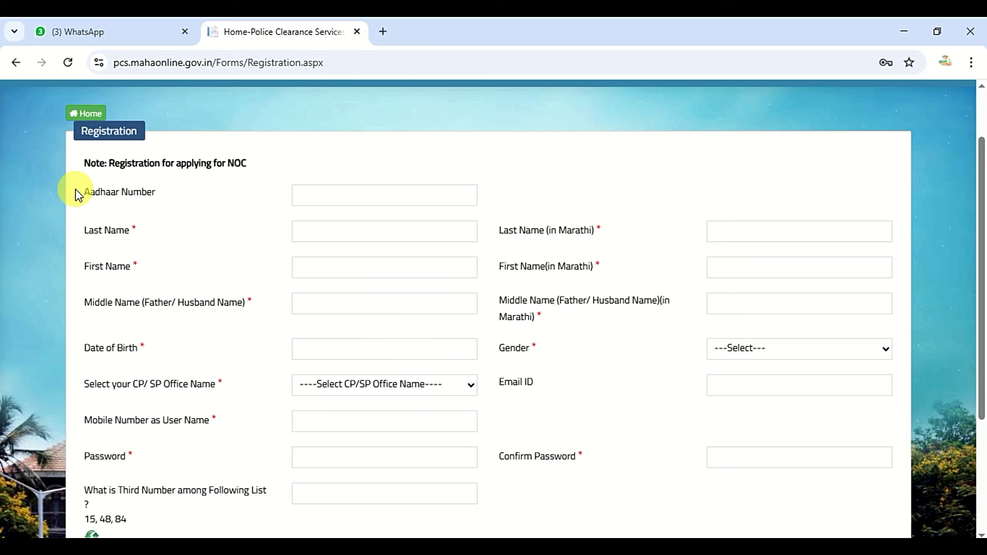
drag(77, 195, 165, 194)
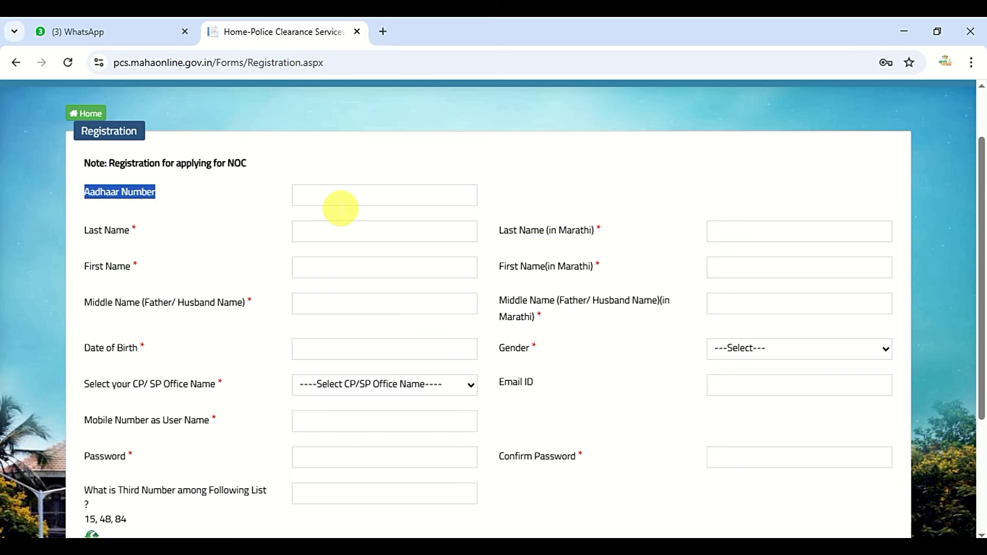
click(247, 208)
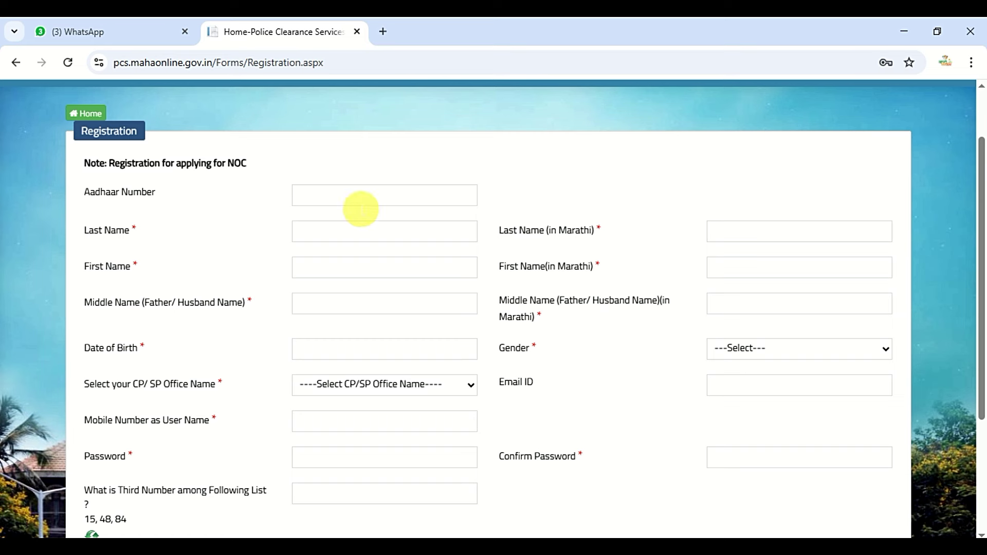
- Enter the applicant's last name in the Last Name field
click(132, 230)
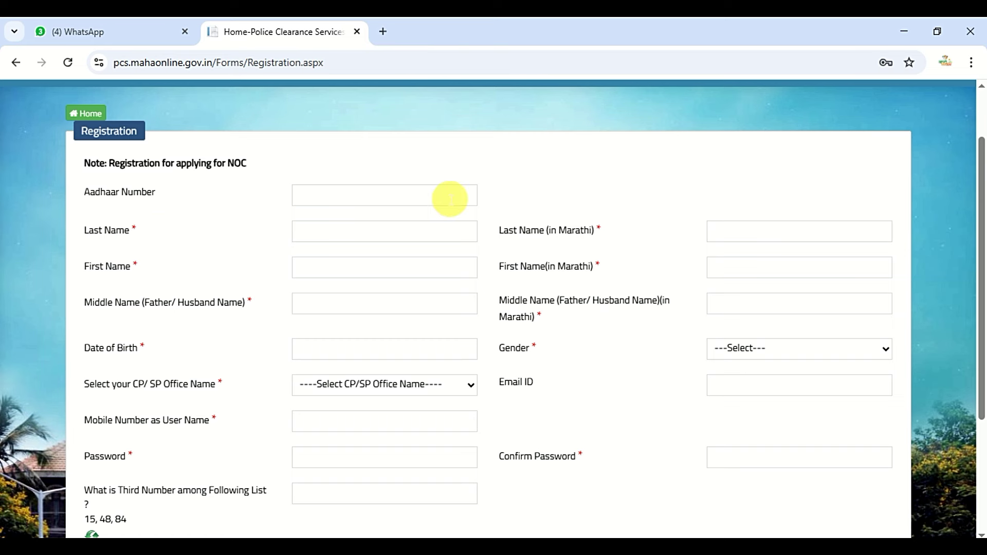
drag(79, 232, 149, 231)
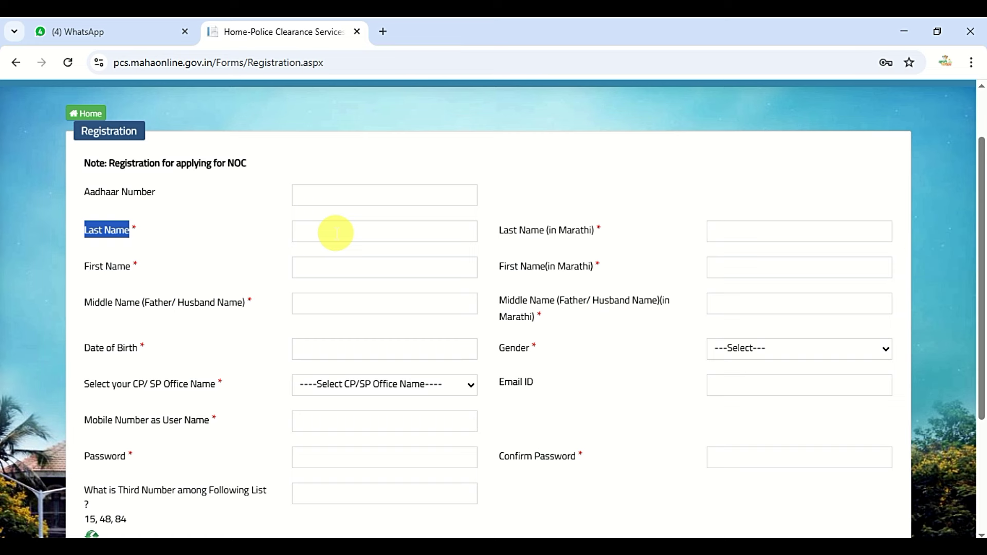
click(335, 233)
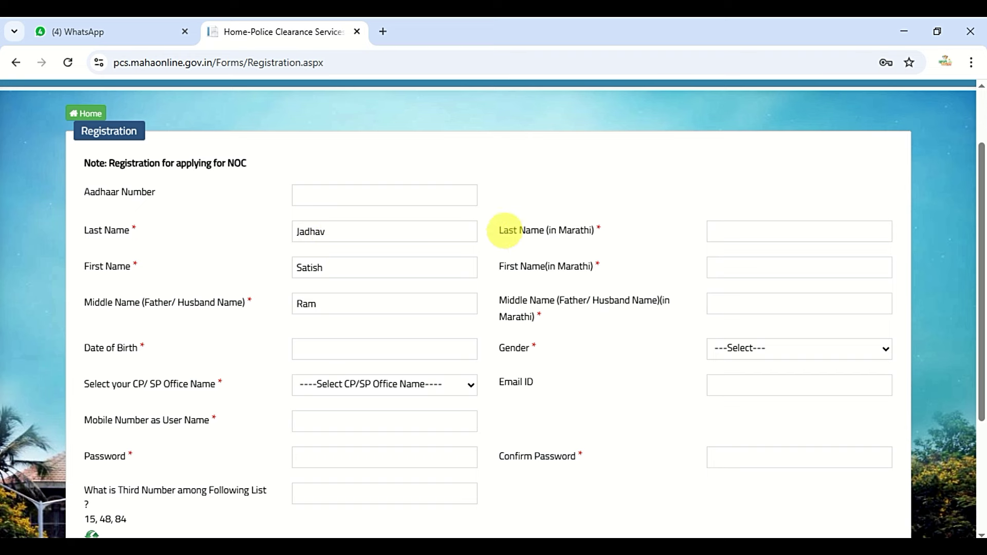
drag(502, 230, 598, 233)
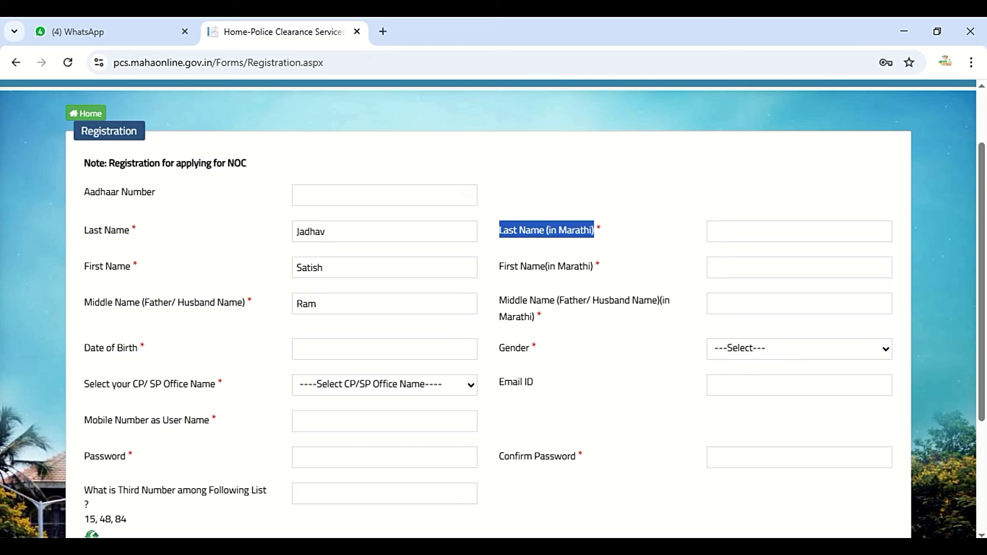
- Switch input to Marathi transliteration and enter the applicant's last name in Marathi
click(879, 546)
click(864, 484)
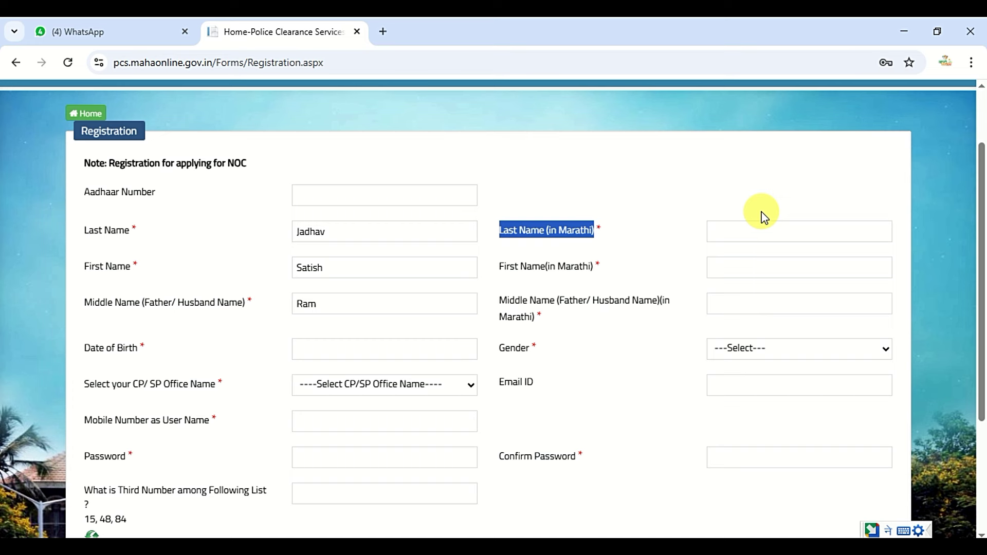
click(765, 232)
- Enter the applicant's first name in Marathi, choosing the correct spelling suggestion
click(750, 268)
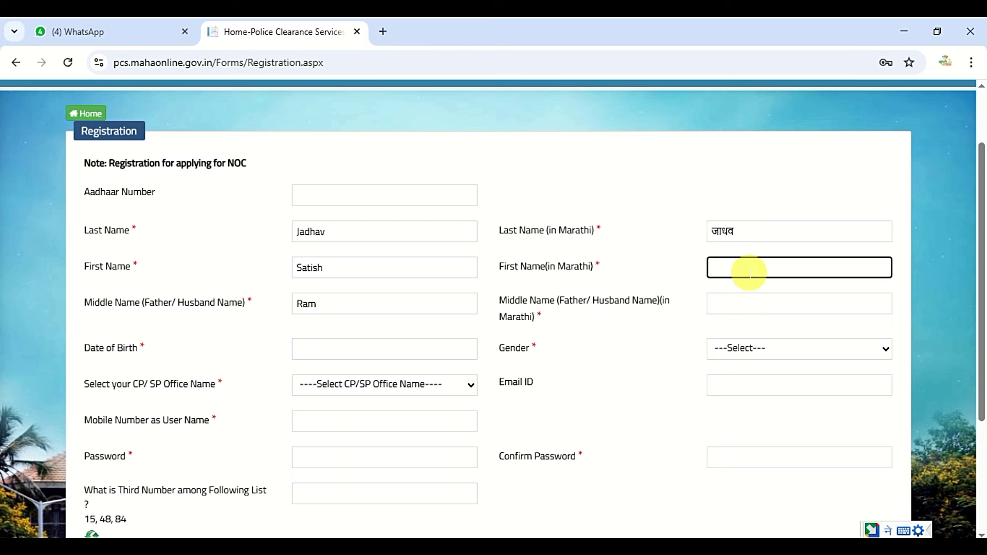
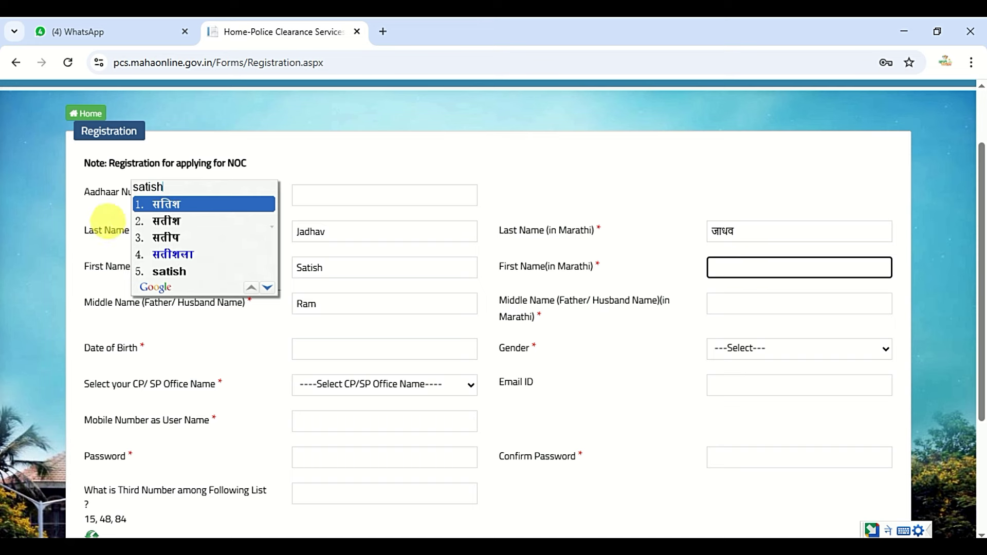
click(165, 204)
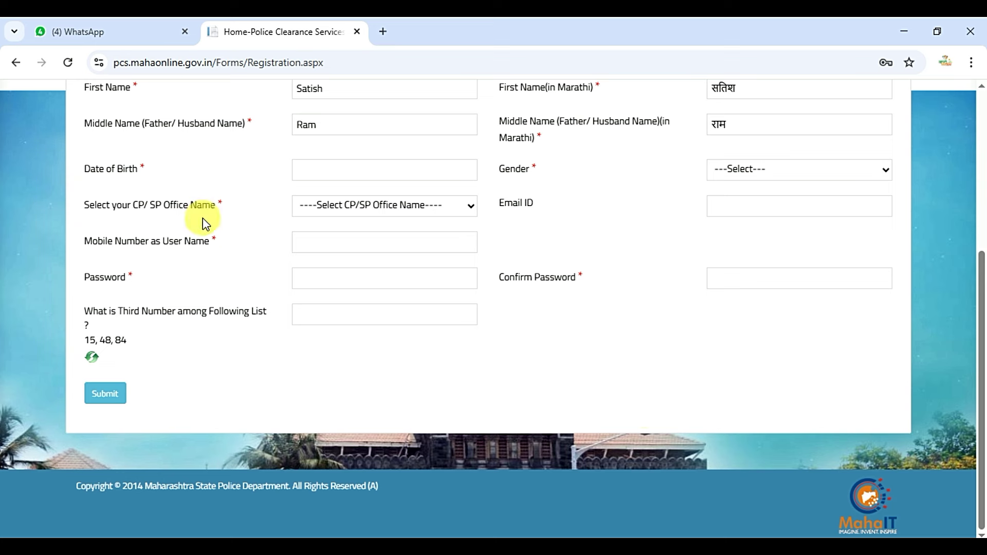
click(429, 177)
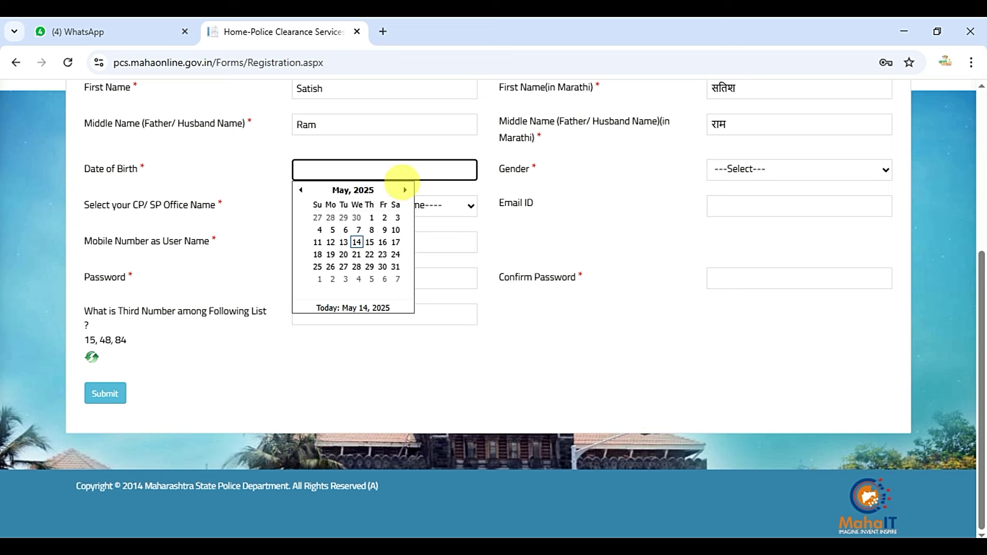
click(376, 194)
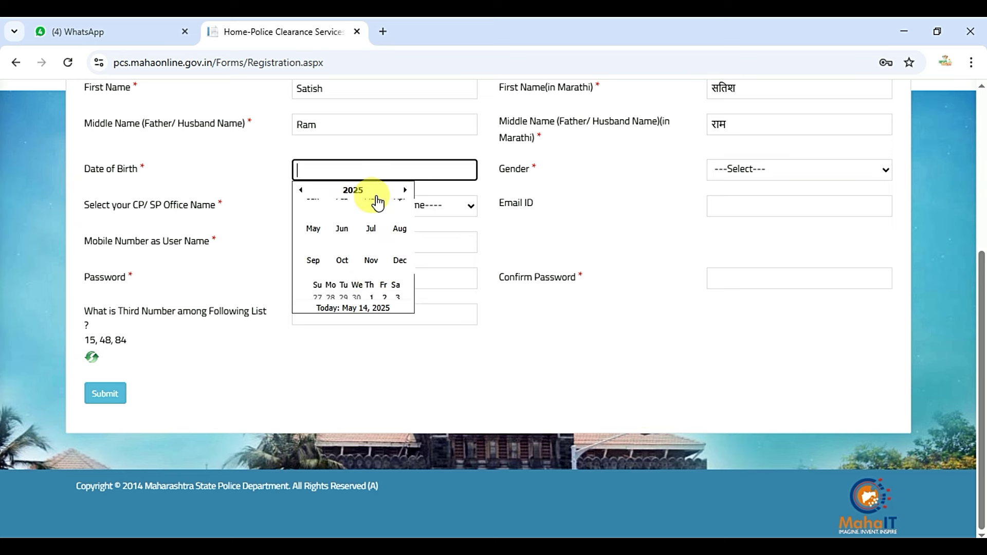
click(302, 190)
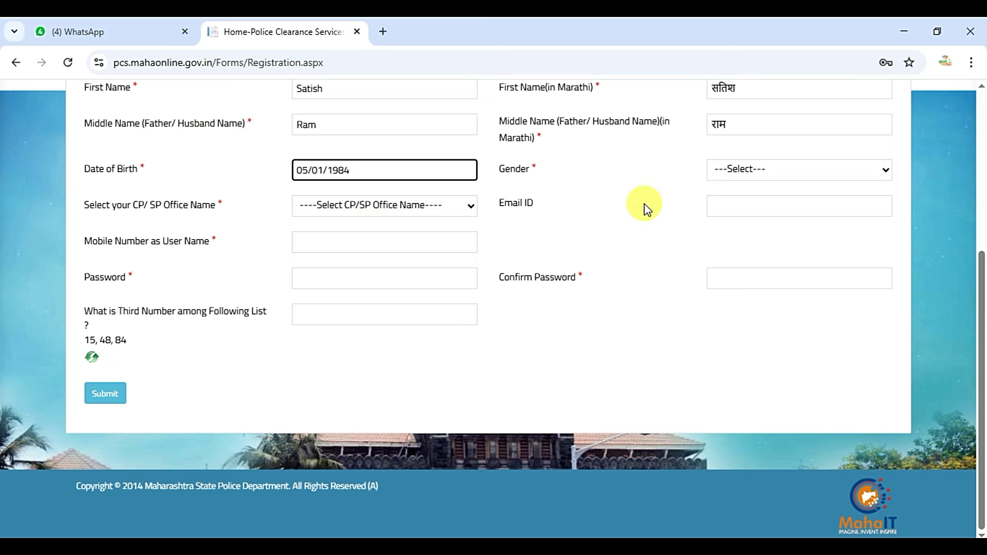
click(795, 173)
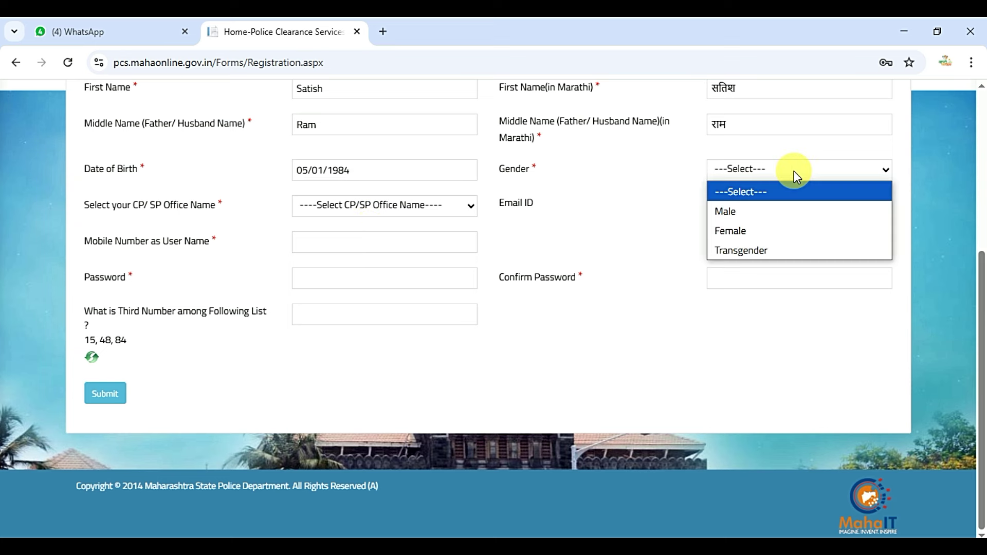
click(779, 210)
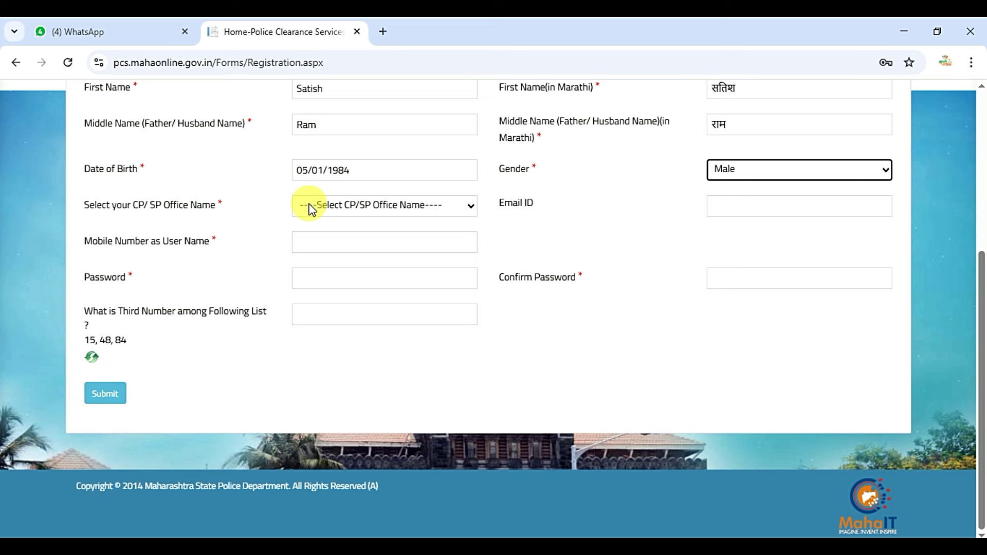
- Choose beed as the CP/SP office
click(345, 206)
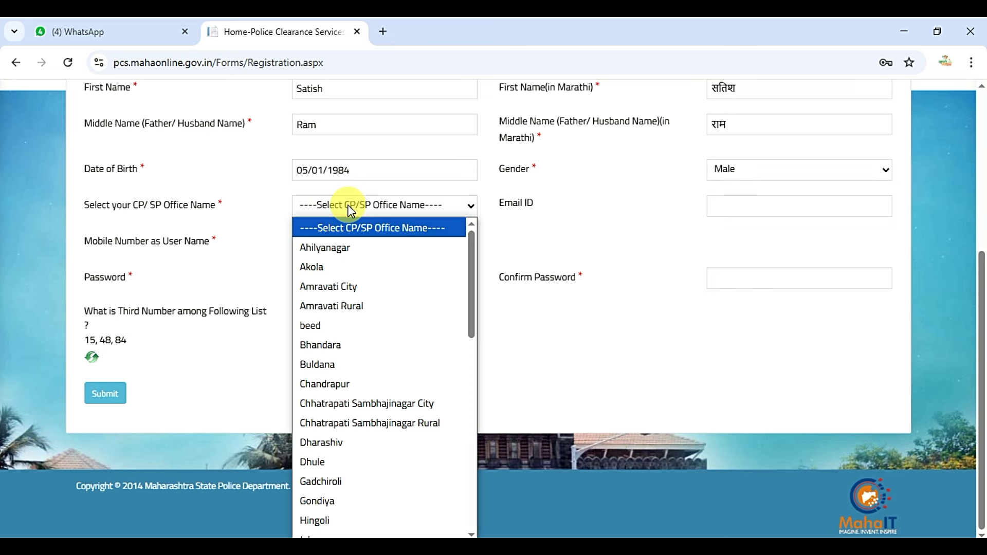
drag(471, 261, 474, 299)
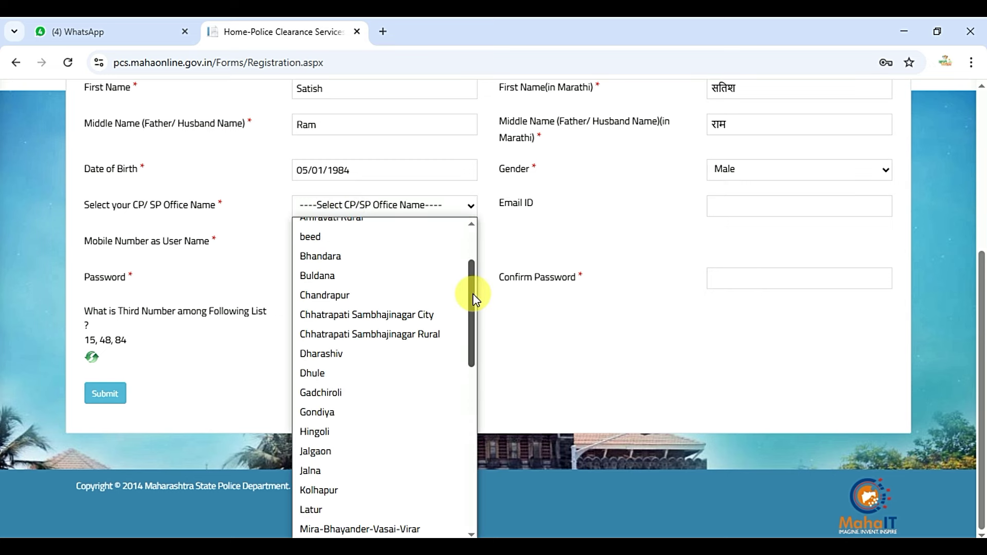
click(359, 256)
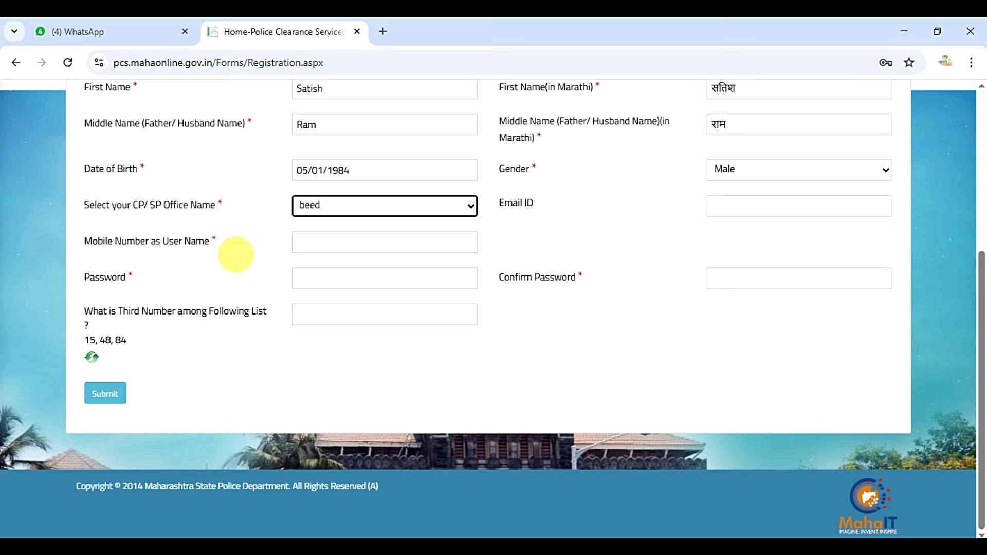
drag(81, 242, 225, 240)
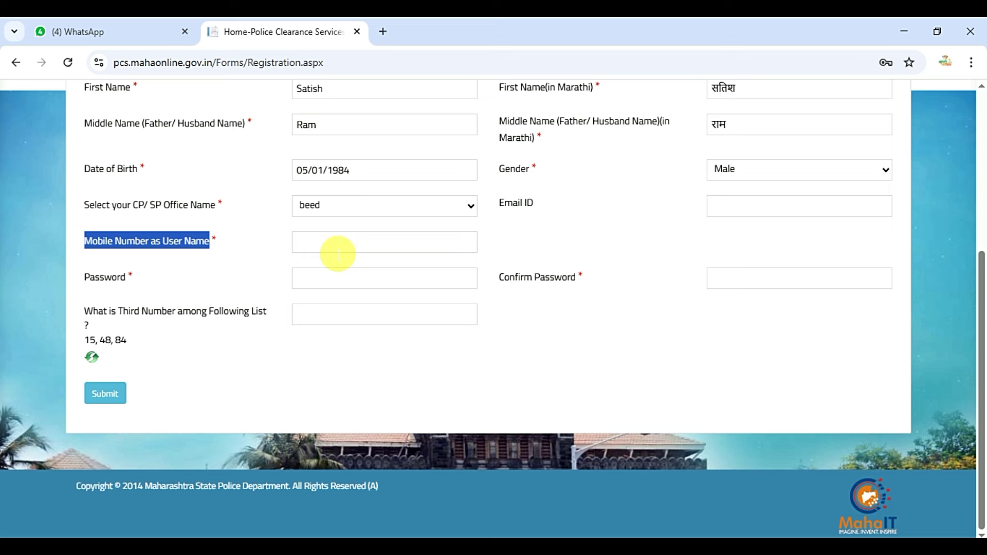
- Point out the Password fields, consult Paint, and move focus into the number-question answer box
click(338, 250)
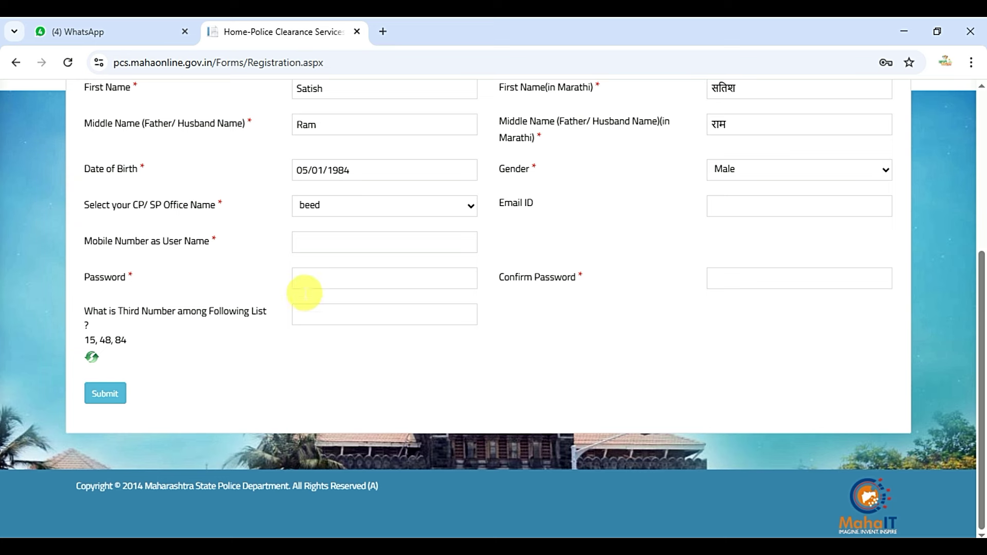
drag(84, 278, 133, 276)
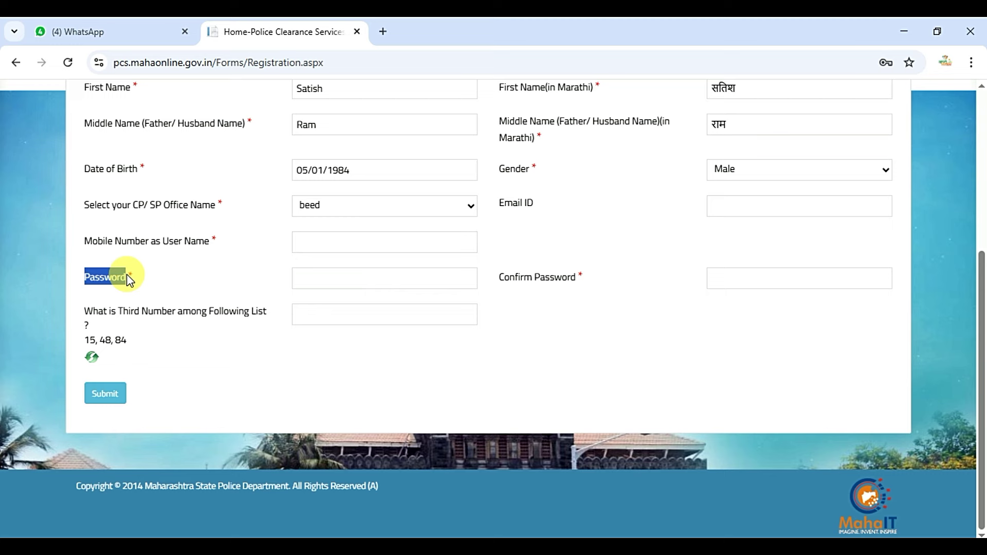
click(476, 537)
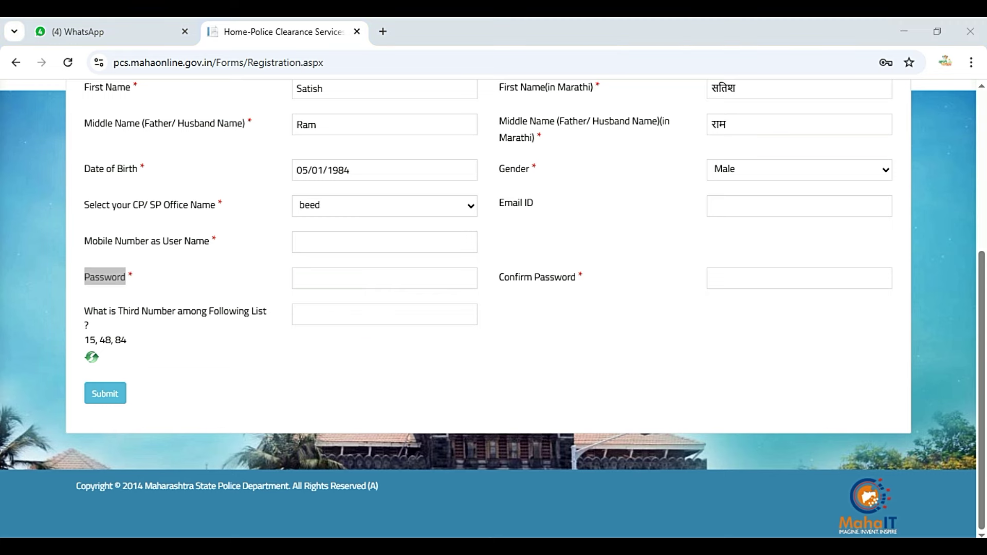
click(558, 495)
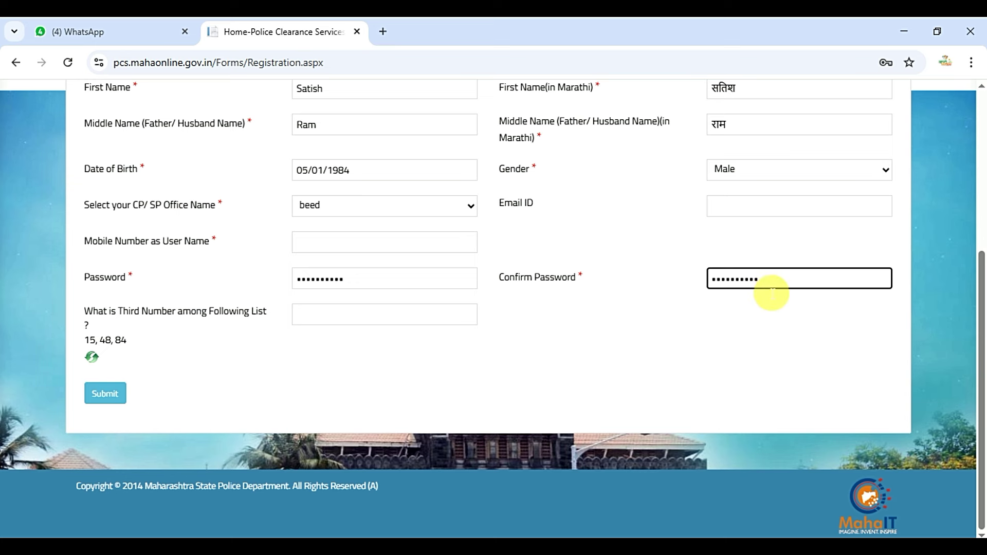
triple_click(76, 314)
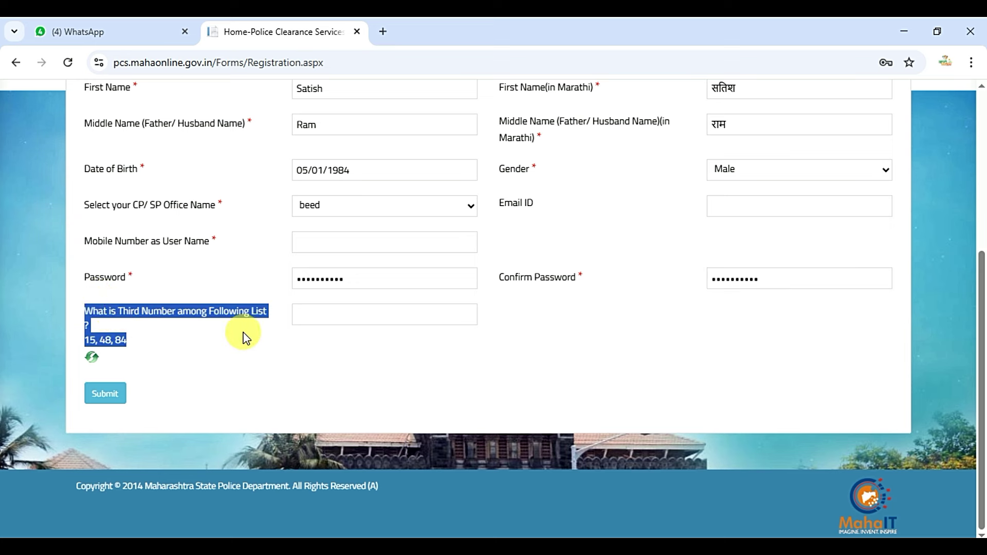
key(Tab)
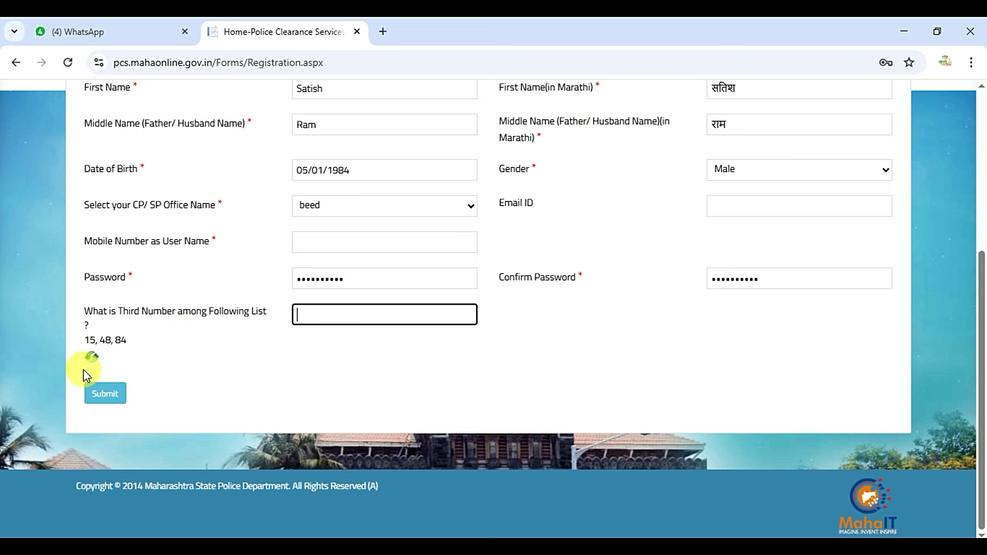
- Load a new number question, answer it with 211, and submit the registration
click(97, 364)
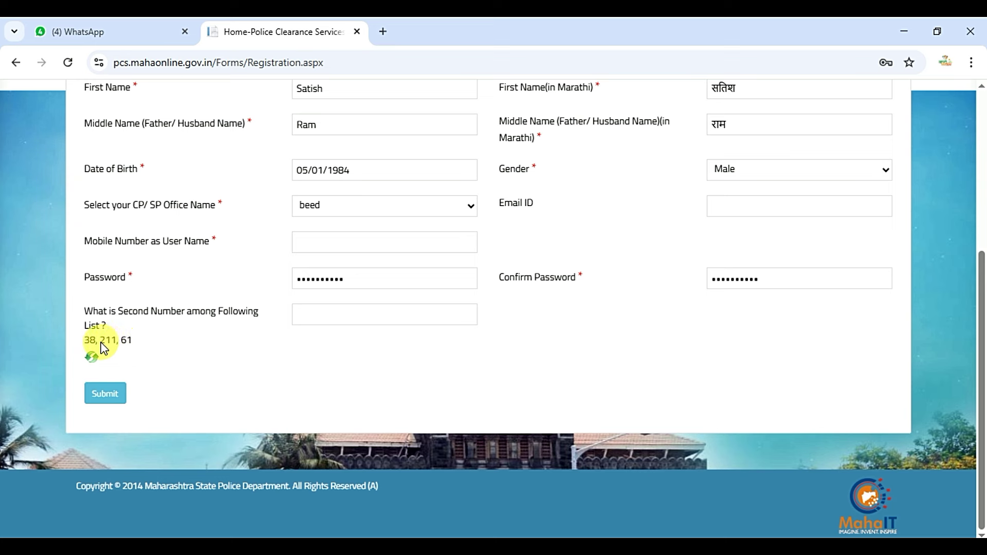
click(342, 324)
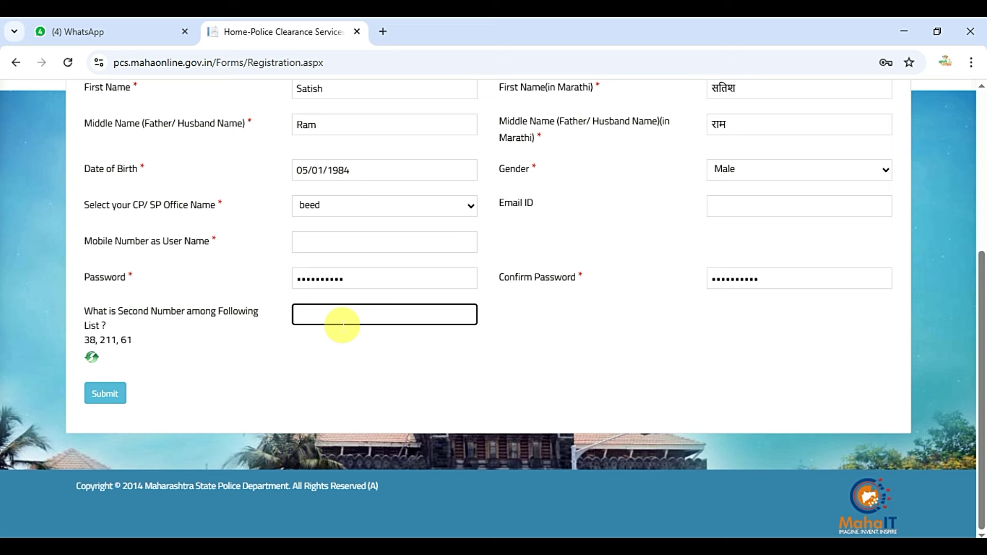
text(211)
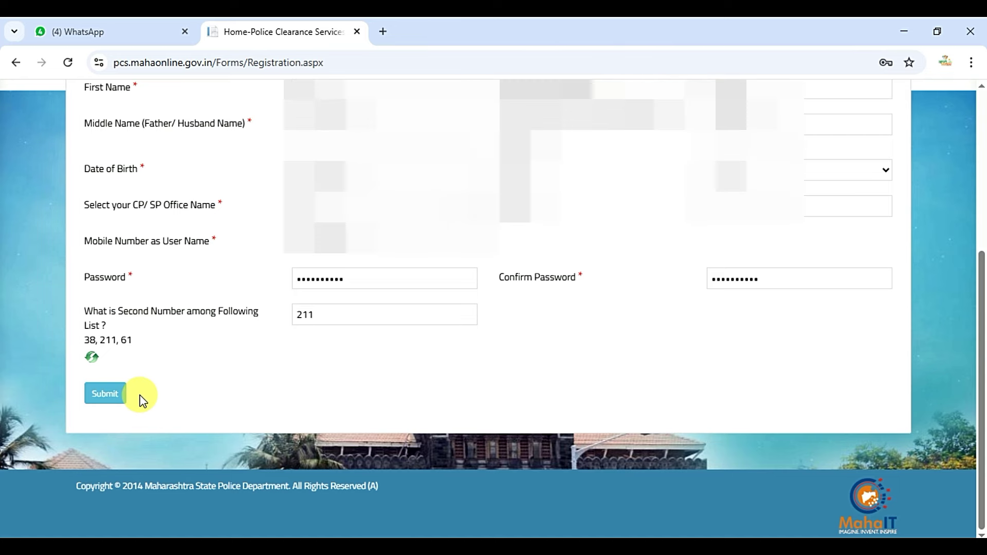
click(116, 396)
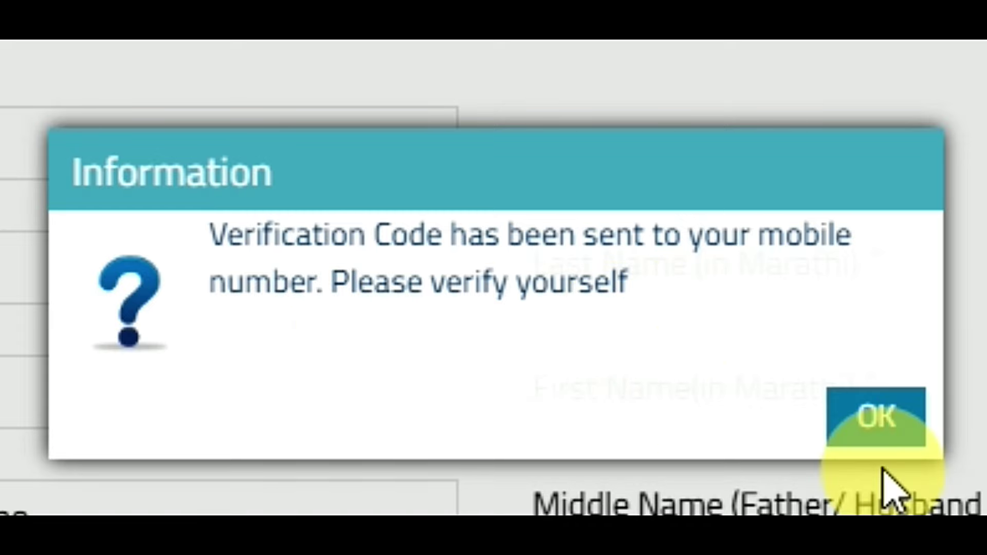
- Paste the texted verification code, verify it, and acknowledge the registration success message
click(901, 427)
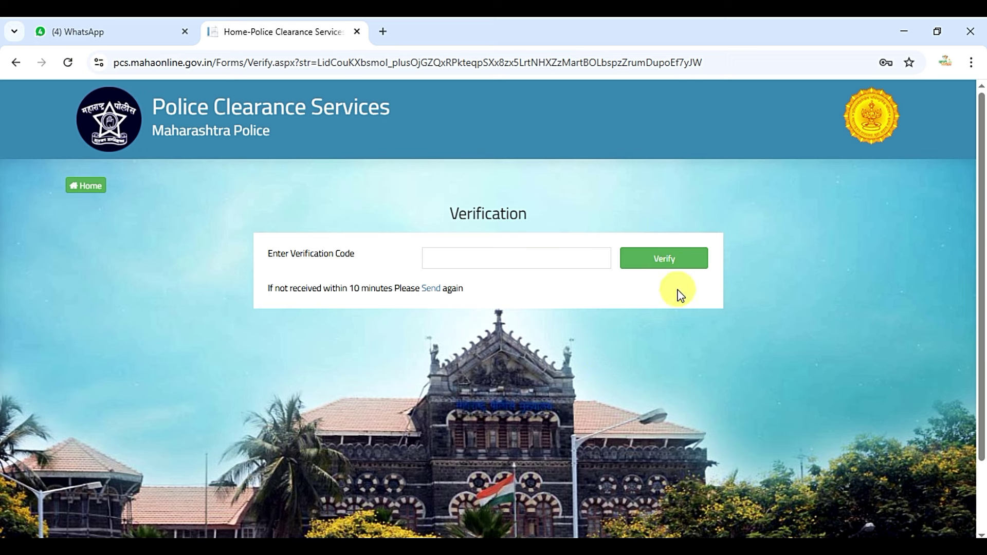
click(555, 262)
key(ctrl+v)
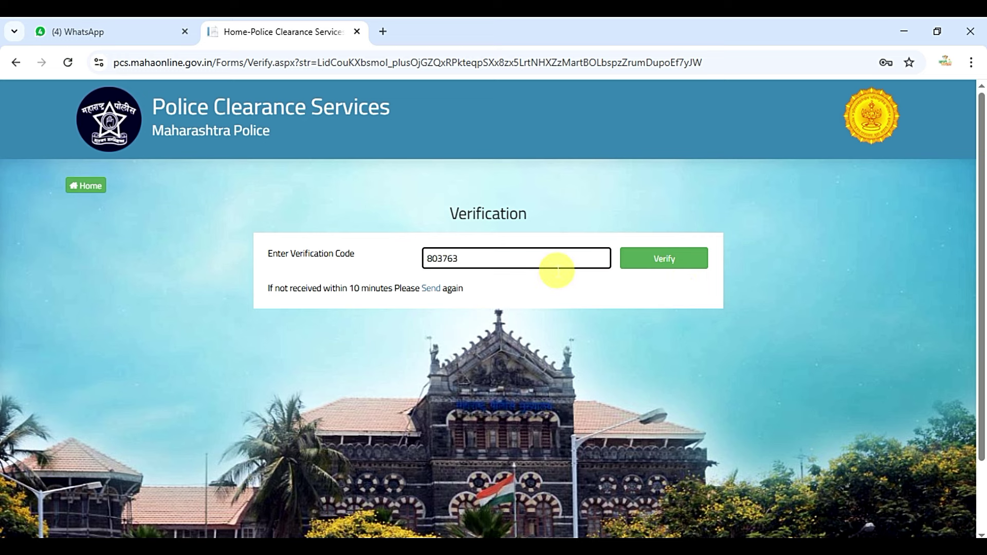
click(662, 258)
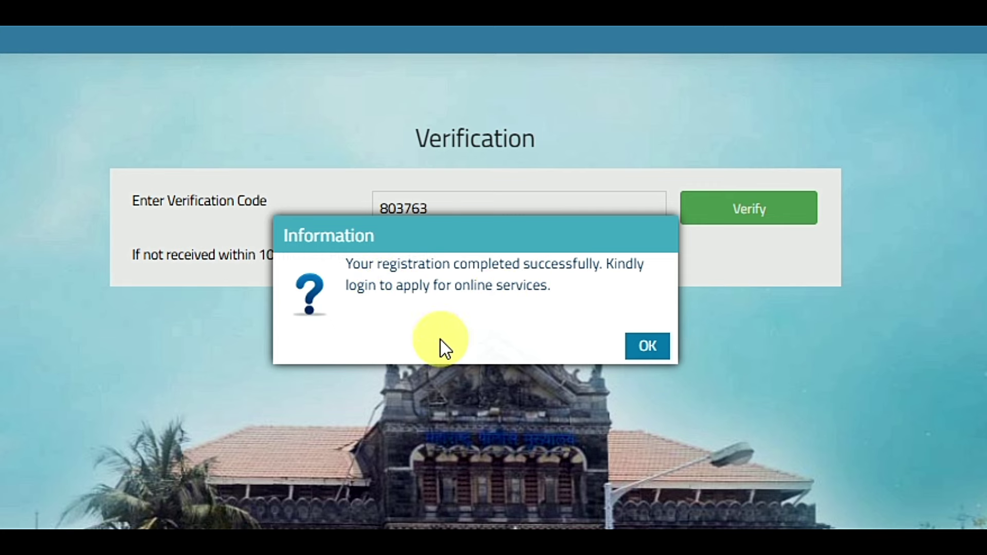
click(664, 347)
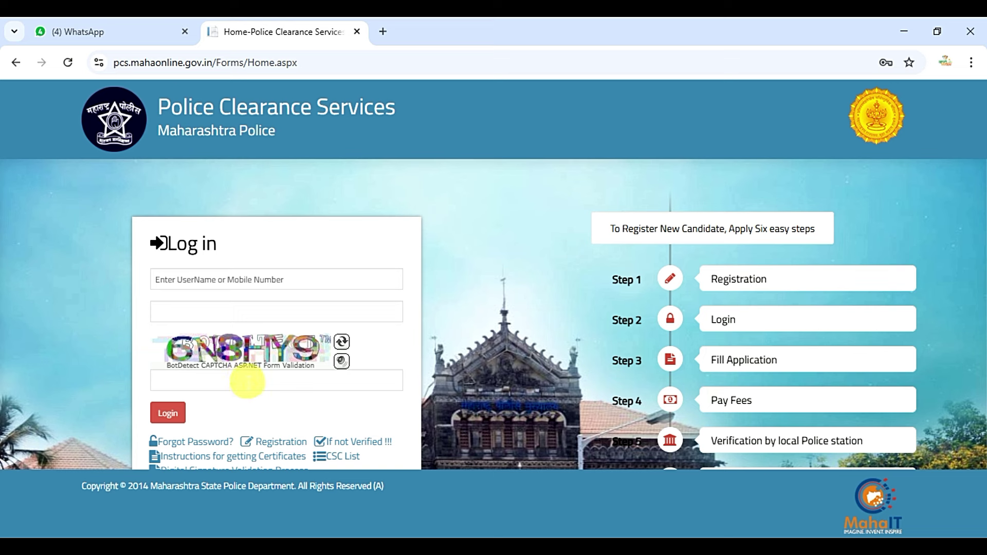
- Refresh the CAPTCHA until clear, log in with the new account, and open SERVICES
click(350, 344)
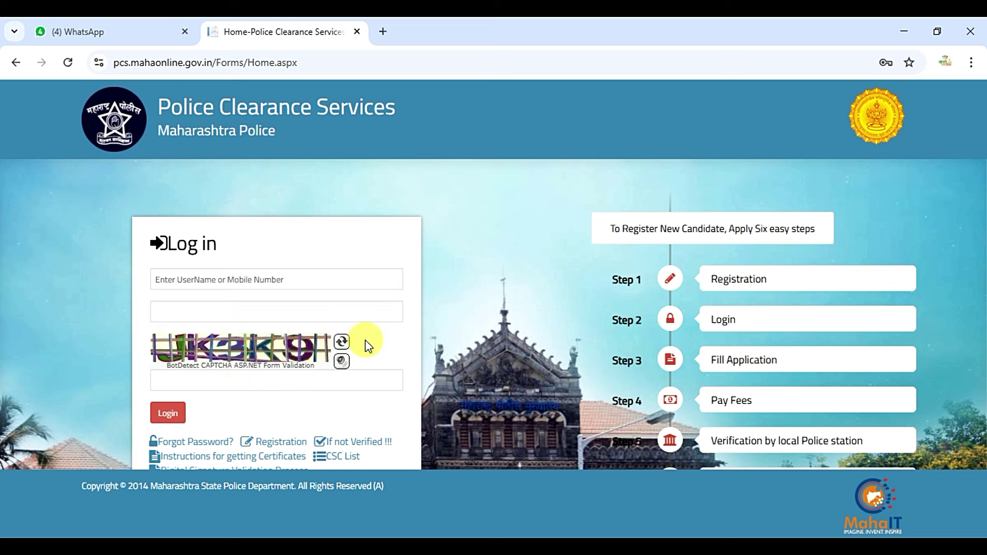
click(342, 343)
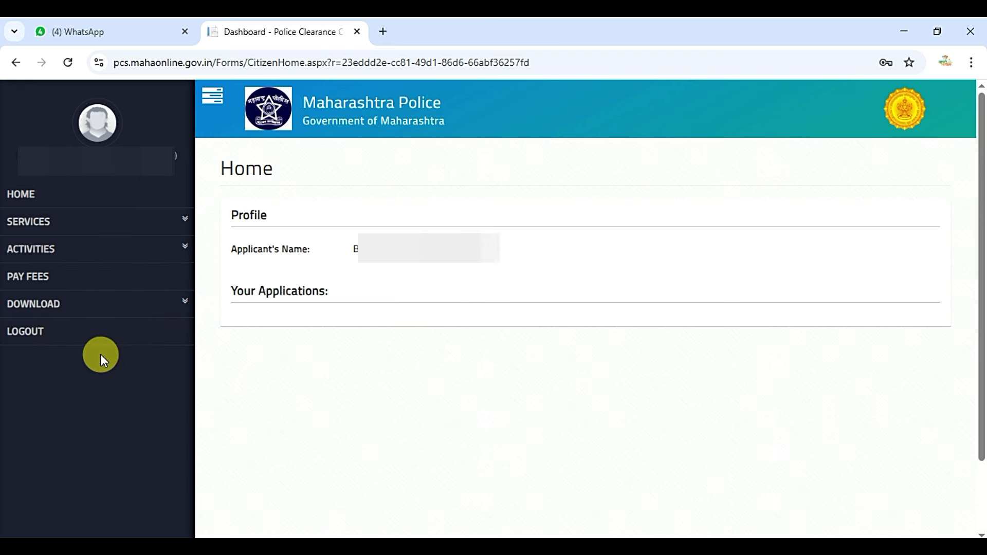
click(106, 221)
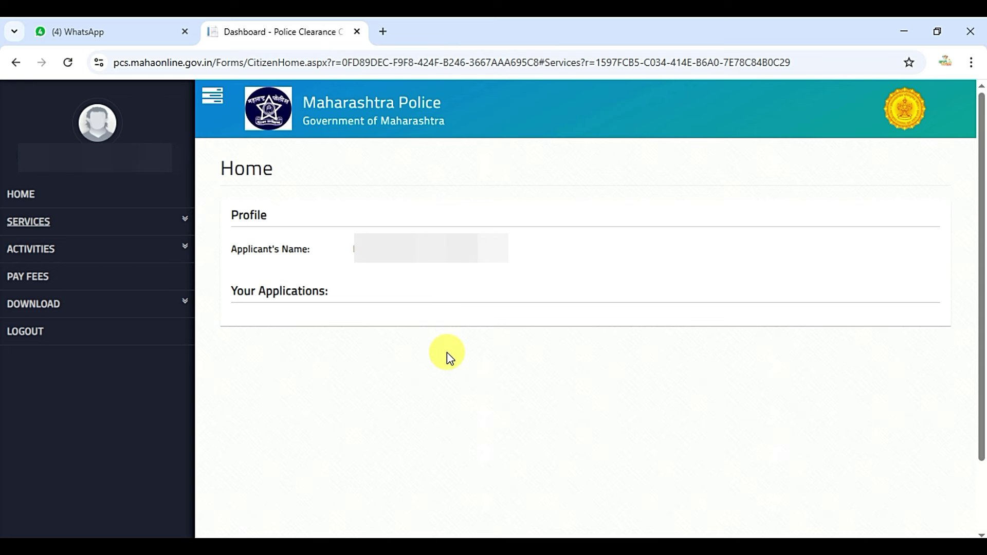